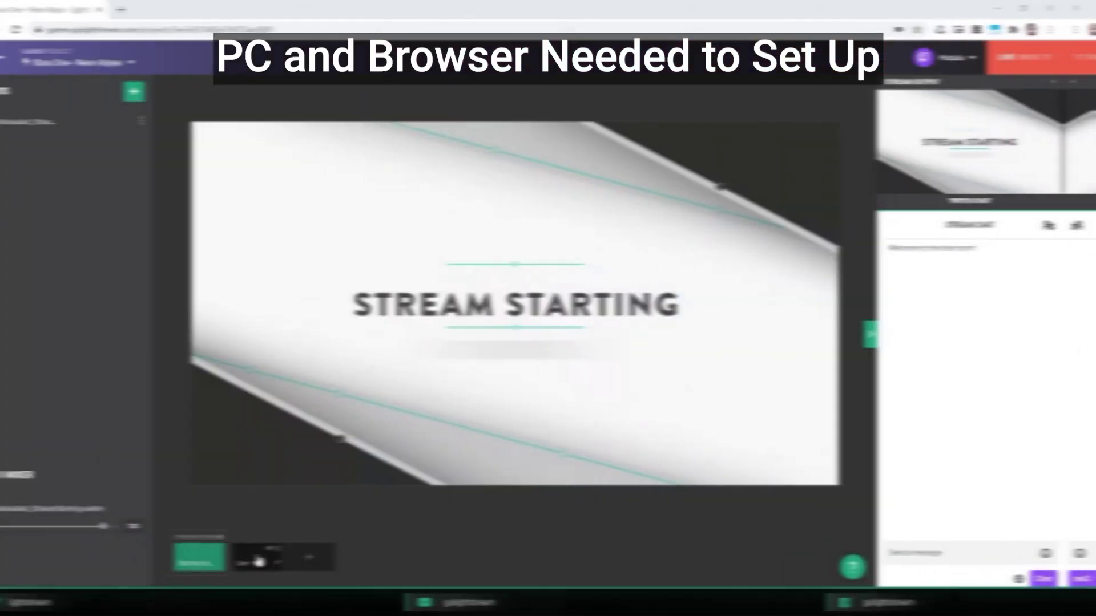
# Switch the broadcast to the Live game scene tile.
pyautogui.click(292, 560)
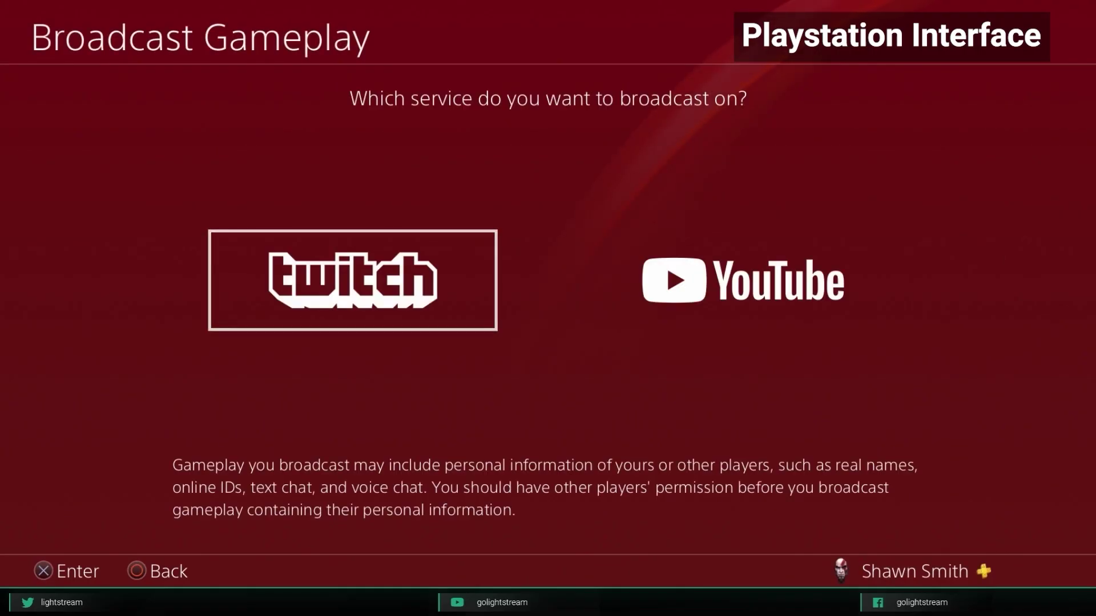
# Pick Twitch for broadcasting, then open the streaming destination list under more options.
pyautogui.press('Return')
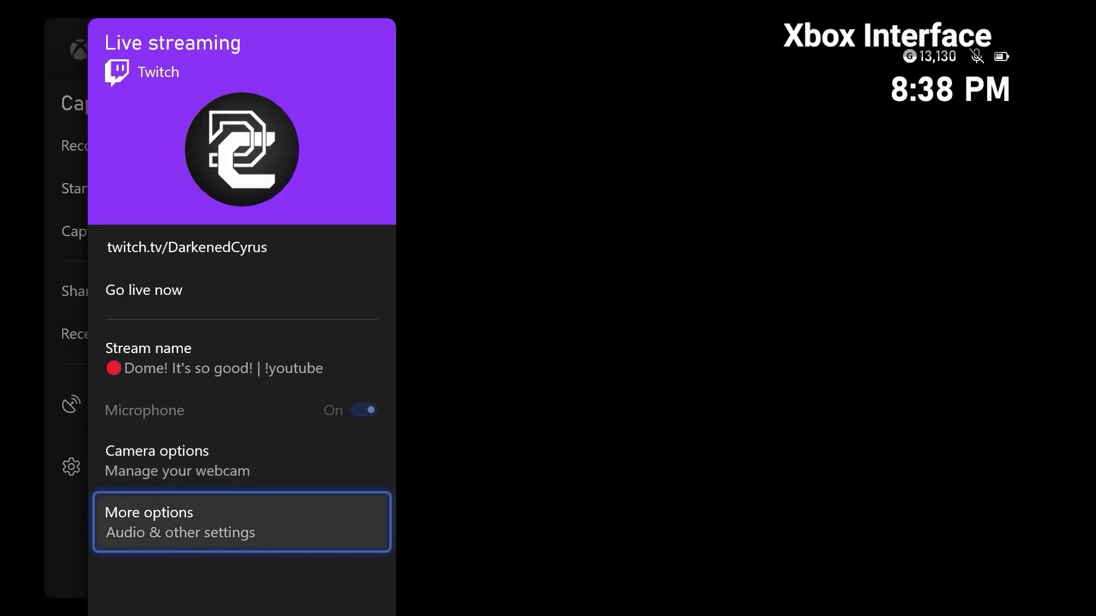
pyautogui.press('Return')
pyautogui.press('Down')
pyautogui.press('Return')
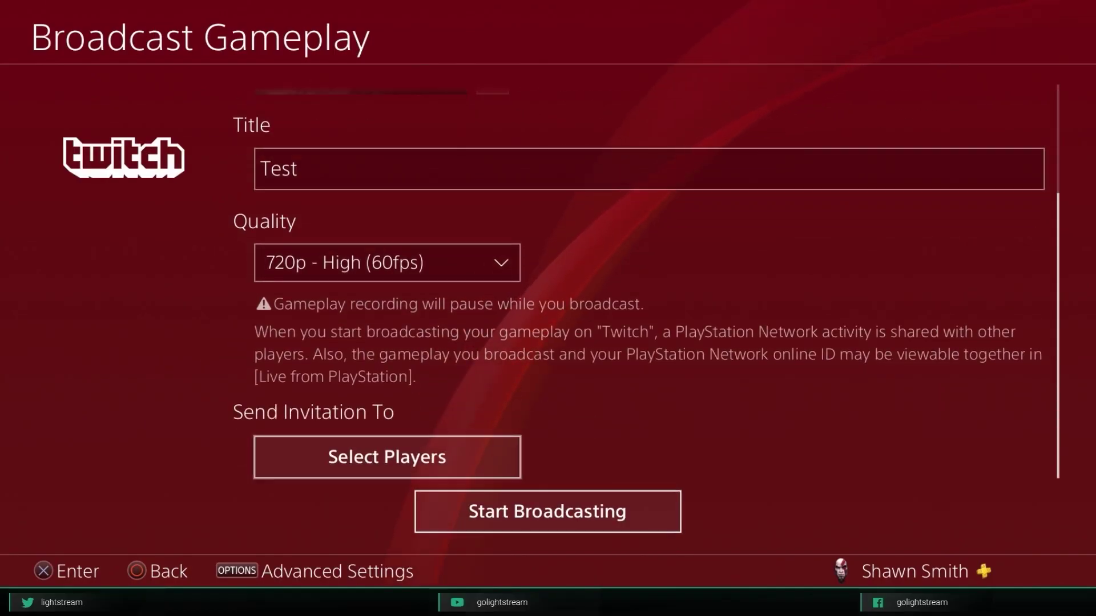
# Move down in the console menu to prepare to start broadcasting.
pyautogui.press('Down')
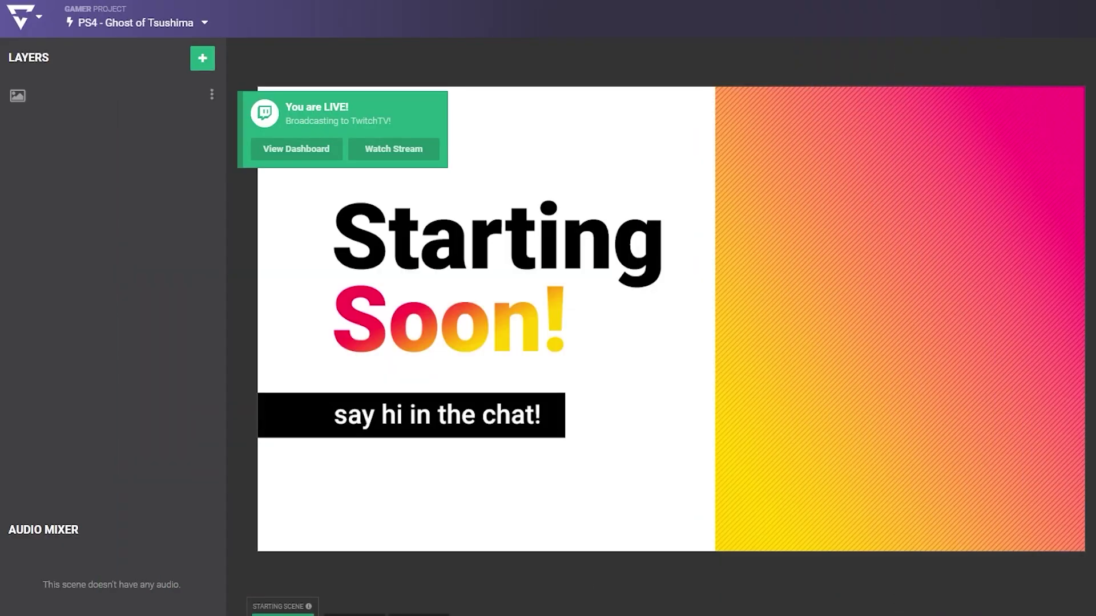
# Add the USB Camera layer to the game scene and resize it over the gameplay.
pyautogui.click(351, 613)
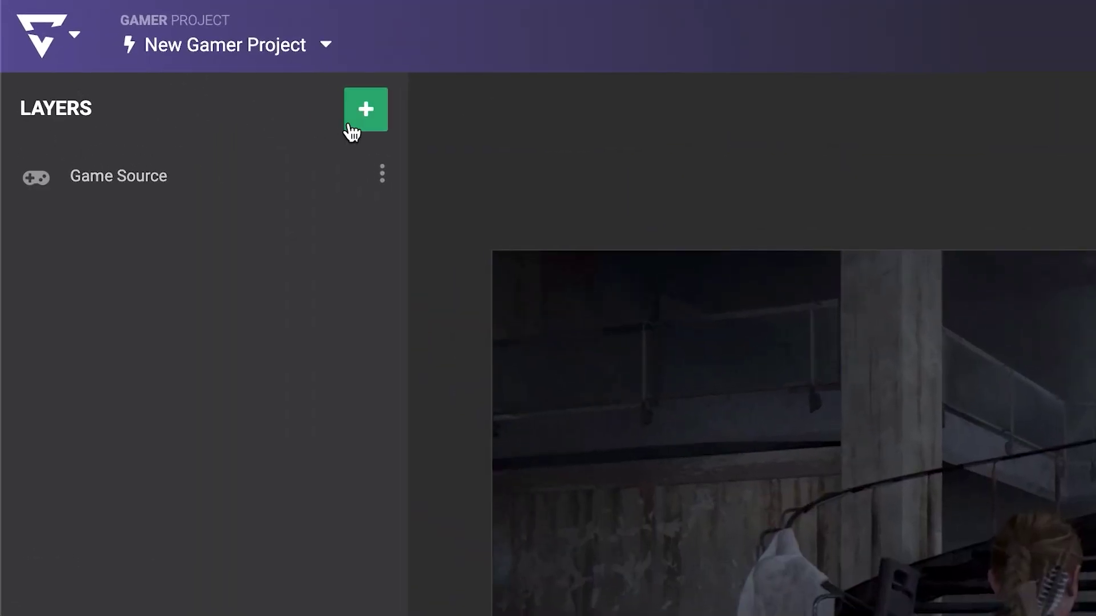
pyautogui.click(353, 130)
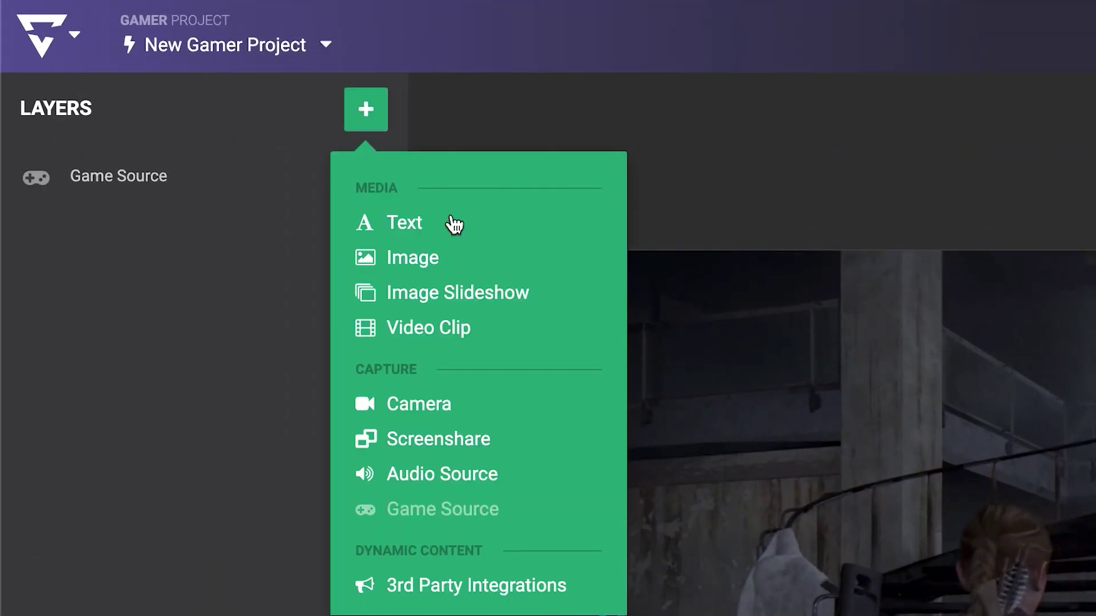
pyautogui.click(538, 414)
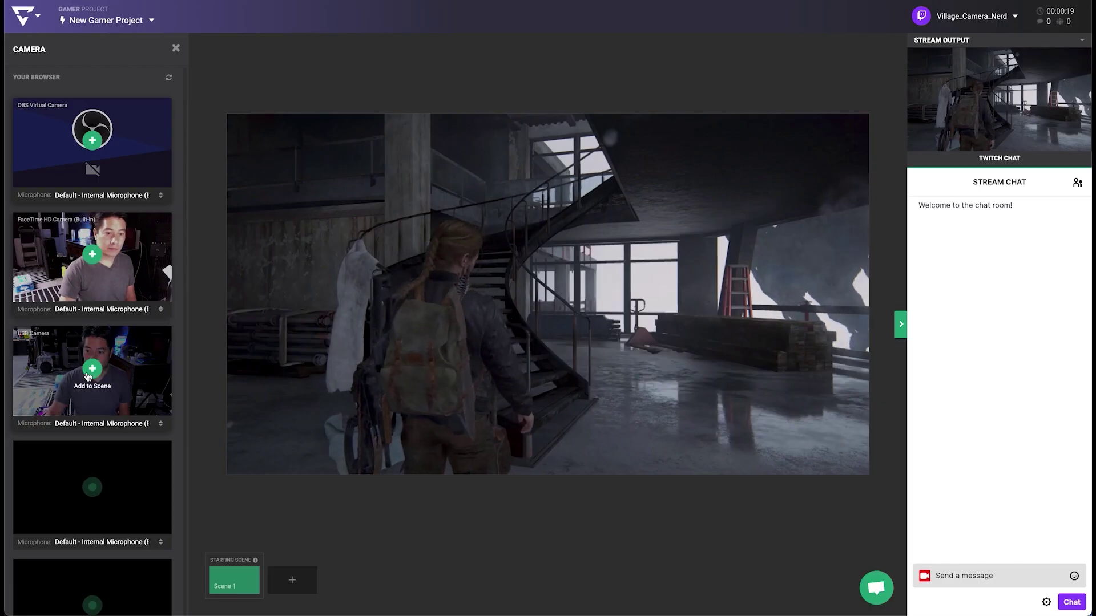
pyautogui.click(89, 375)
pyautogui.moveTo(335, 171)
pyautogui.mouseDown()
pyautogui.moveTo(496, 255)
pyautogui.moveTo(535, 288)
pyautogui.mouseUp()
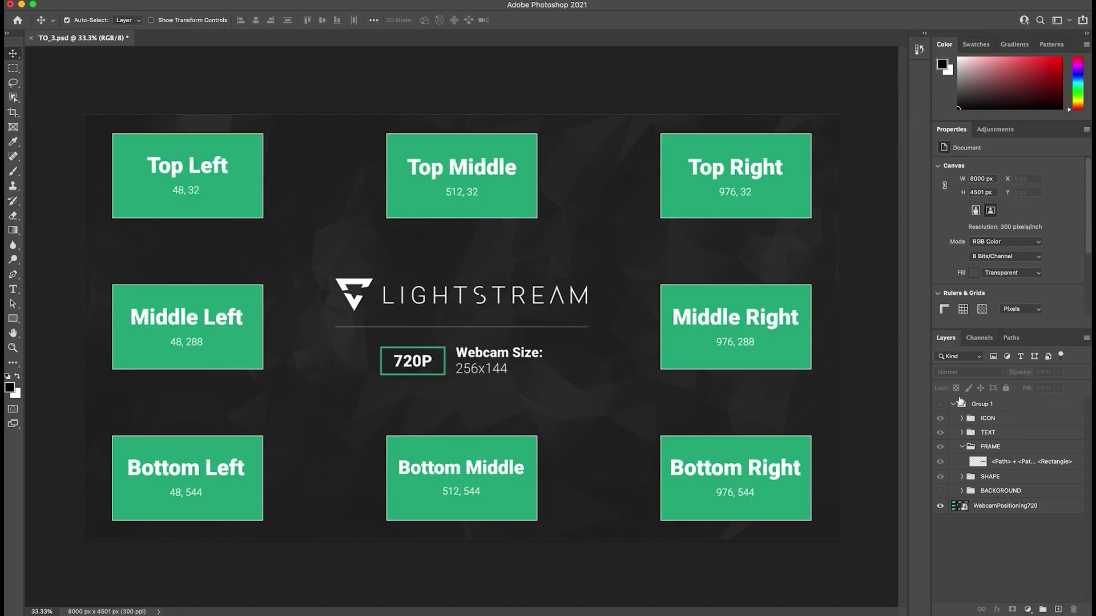
# Show Group 1, move the Twitch webcam box to Middle Left, hide WebcamPositioning720.
pyautogui.click(940, 404)
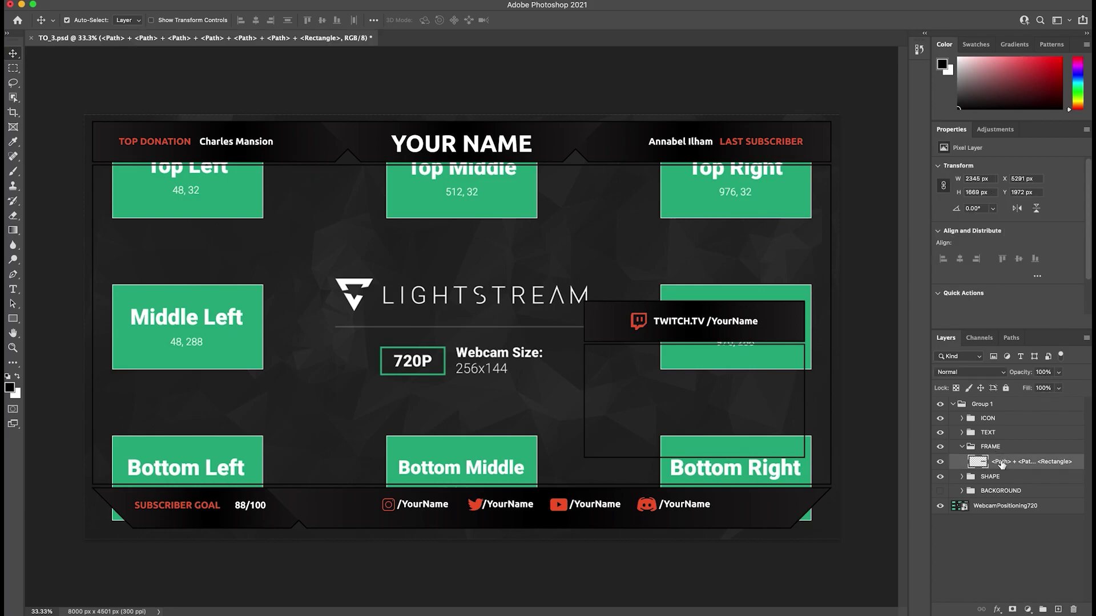
pyautogui.moveTo(637, 325); pyautogui.dragTo(164, 275)
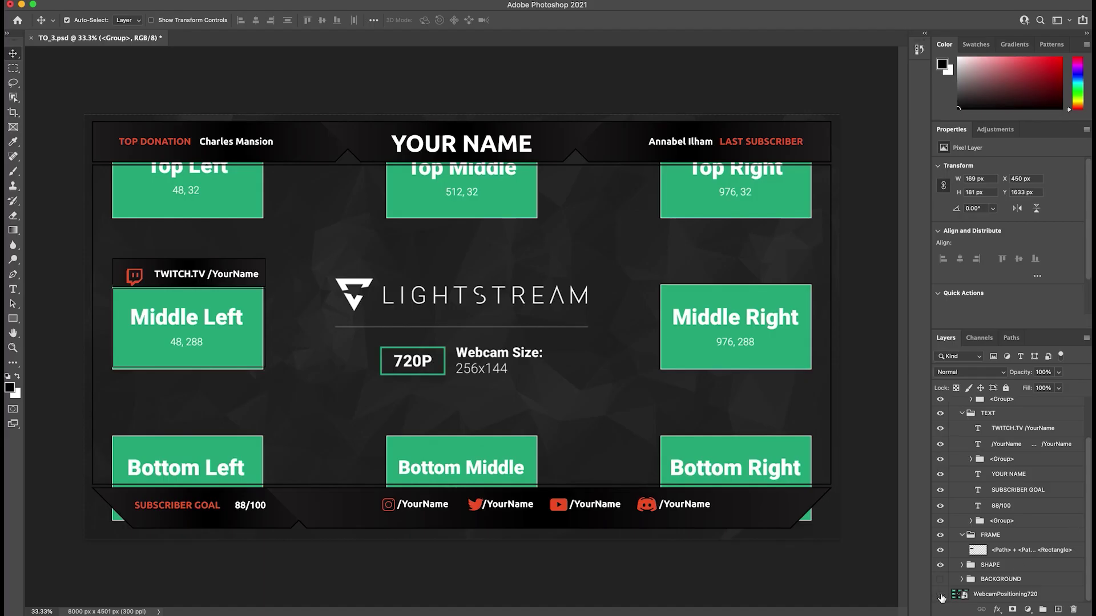
pyautogui.click(940, 594)
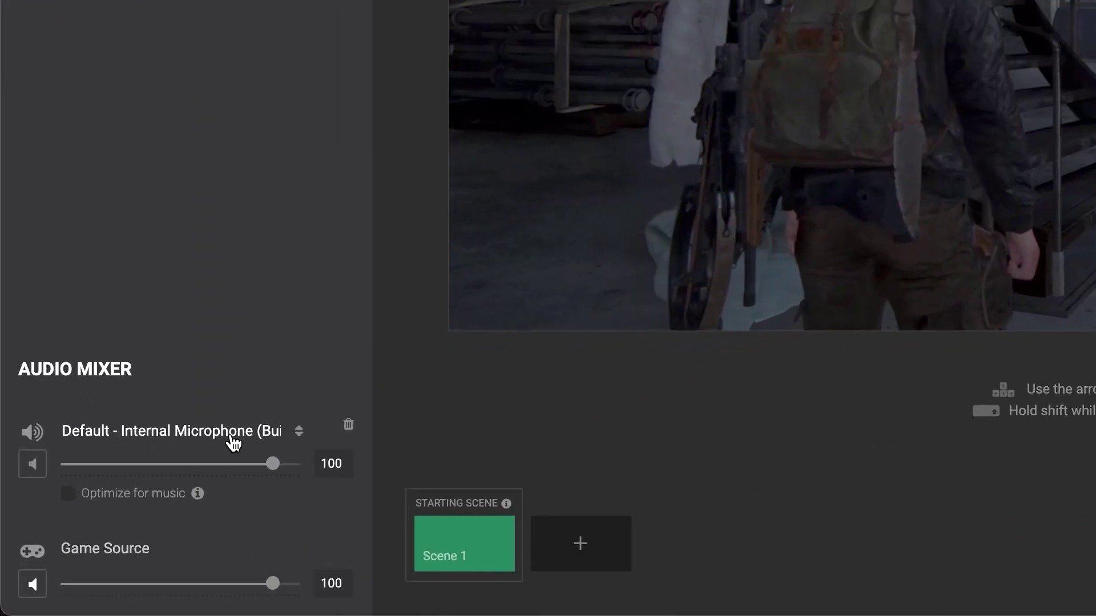
# Set the Audio Mixer microphone to USB Digital Audio.
pyautogui.click(113, 528)
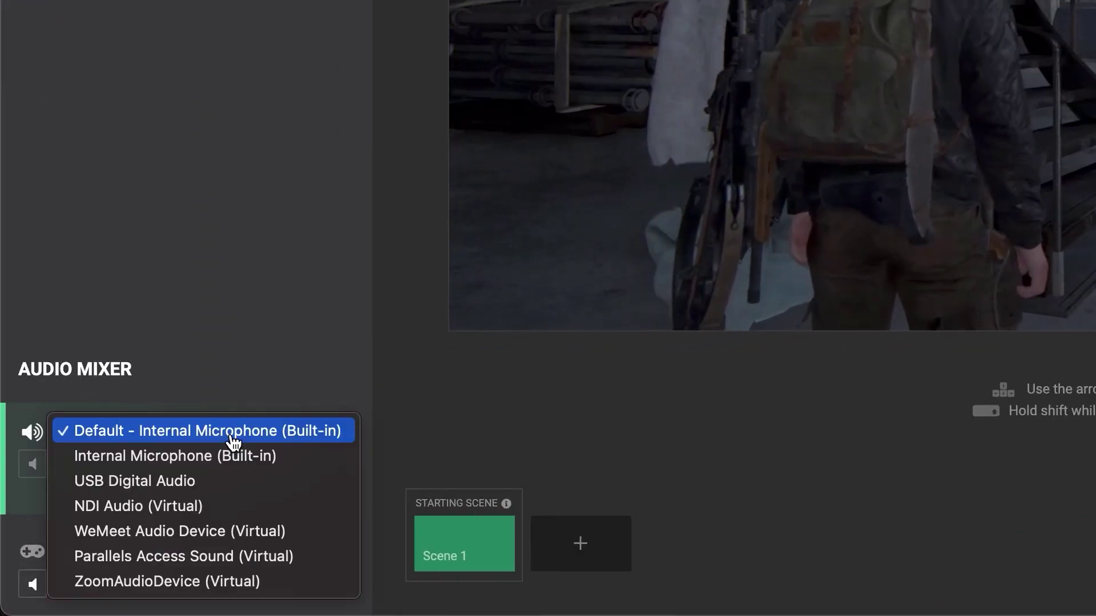
pyautogui.click(233, 486)
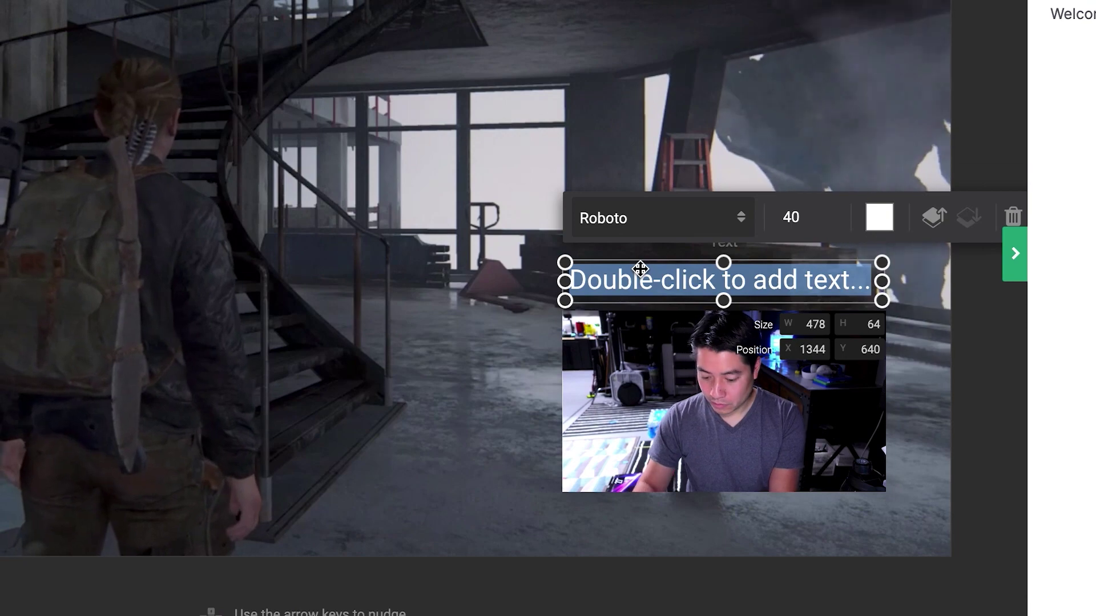
pyautogui.write("It's M")
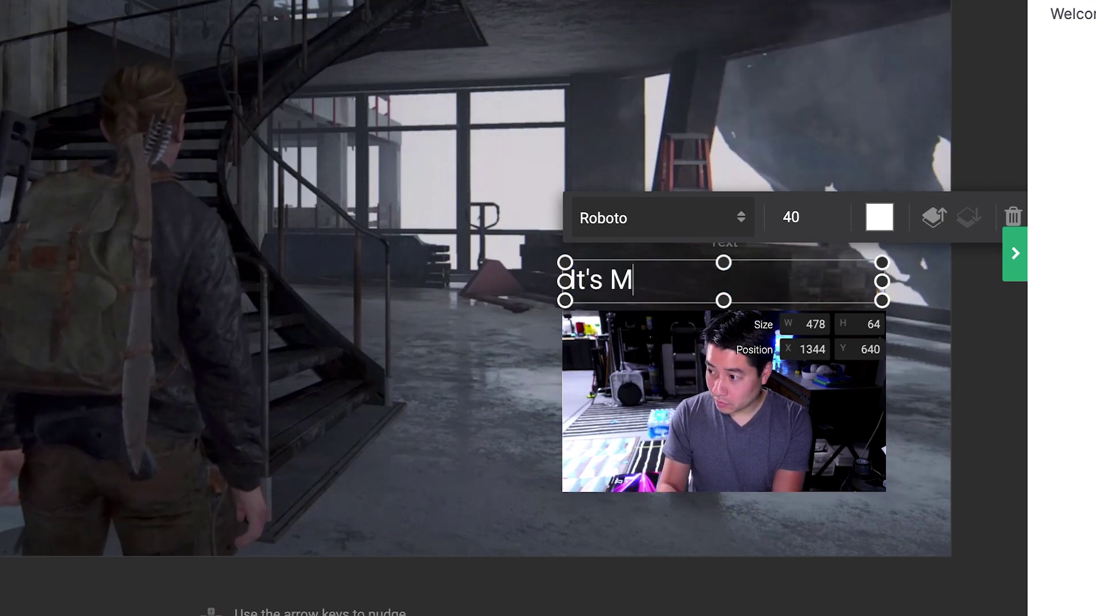
pyautogui.write('e!!!')
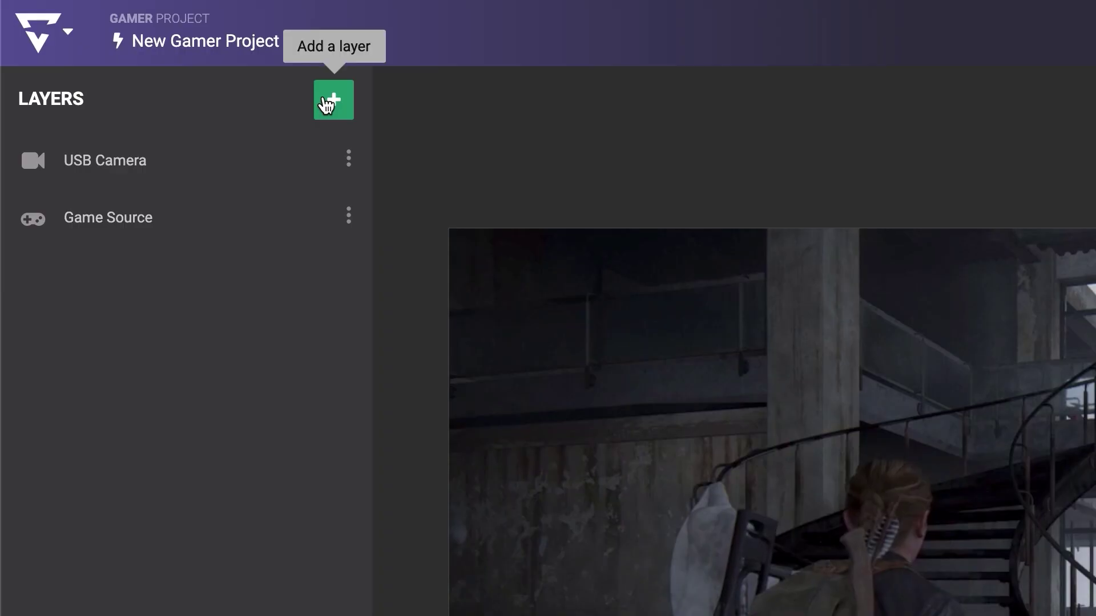
# Add an Image overlay layer to the scene.
pyautogui.click(328, 104)
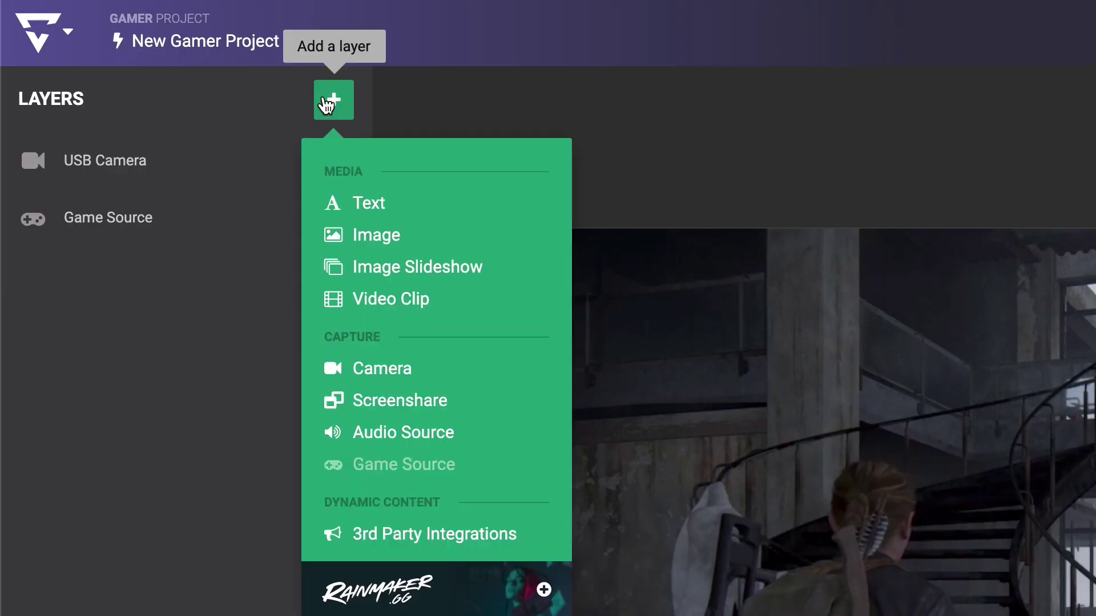
pyautogui.click(489, 244)
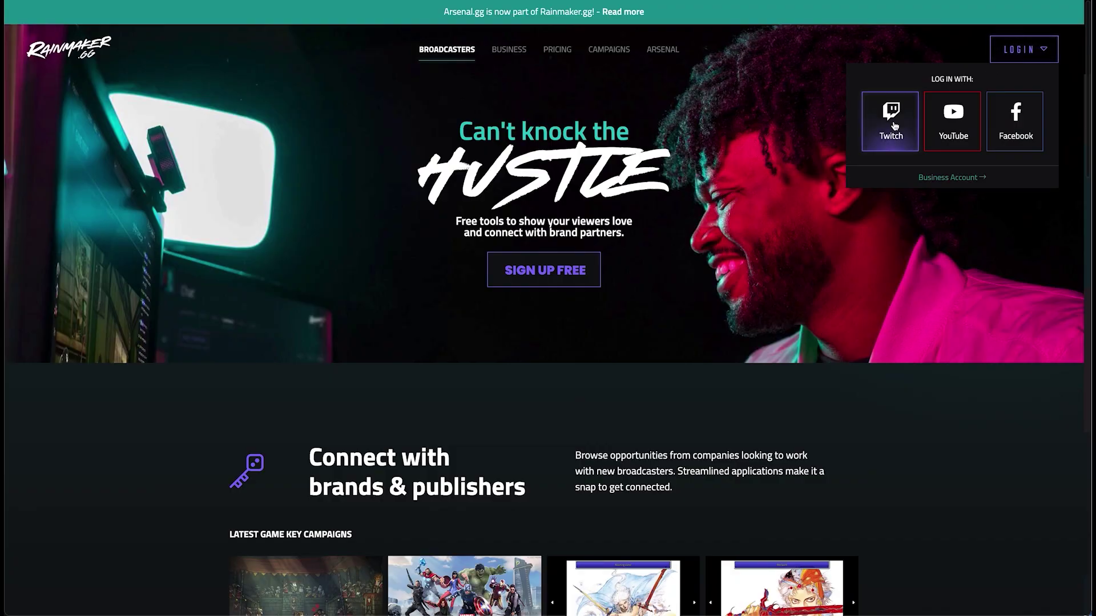
# Log in to Rainmaker.gg with a Twitch account.
pyautogui.click(894, 126)
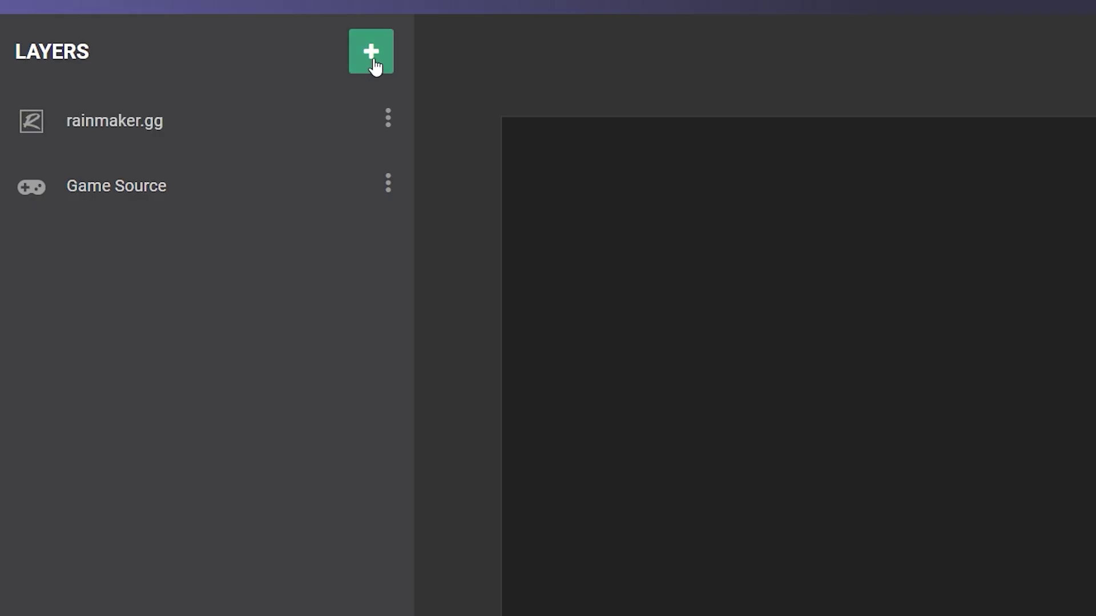
# Show the 3rd Party Integrations list from the add-layer menu.
pyautogui.click(372, 59)
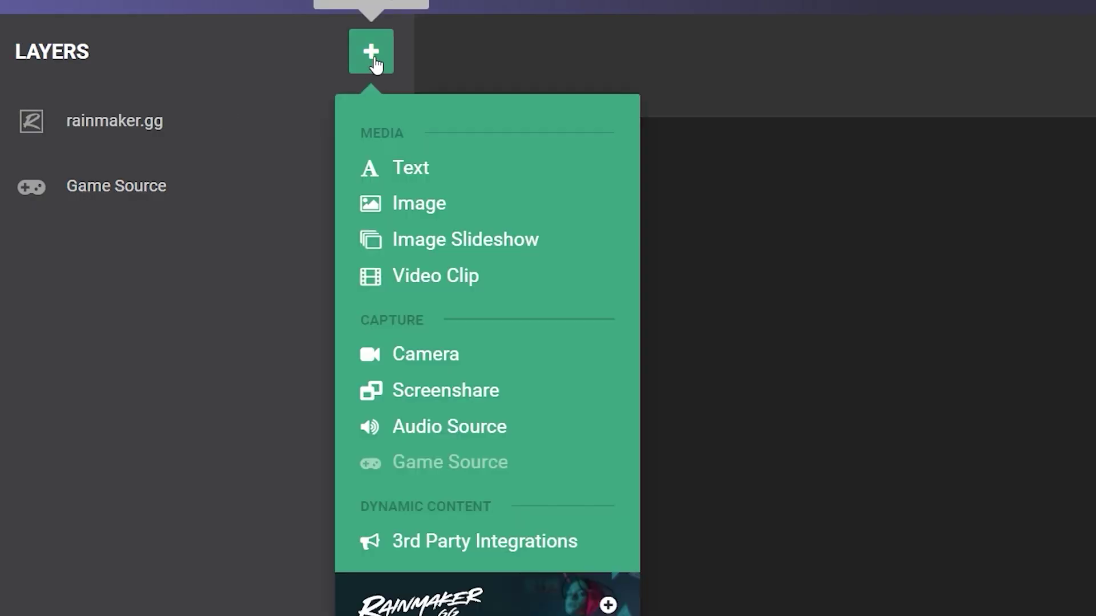
pyautogui.click(522, 548)
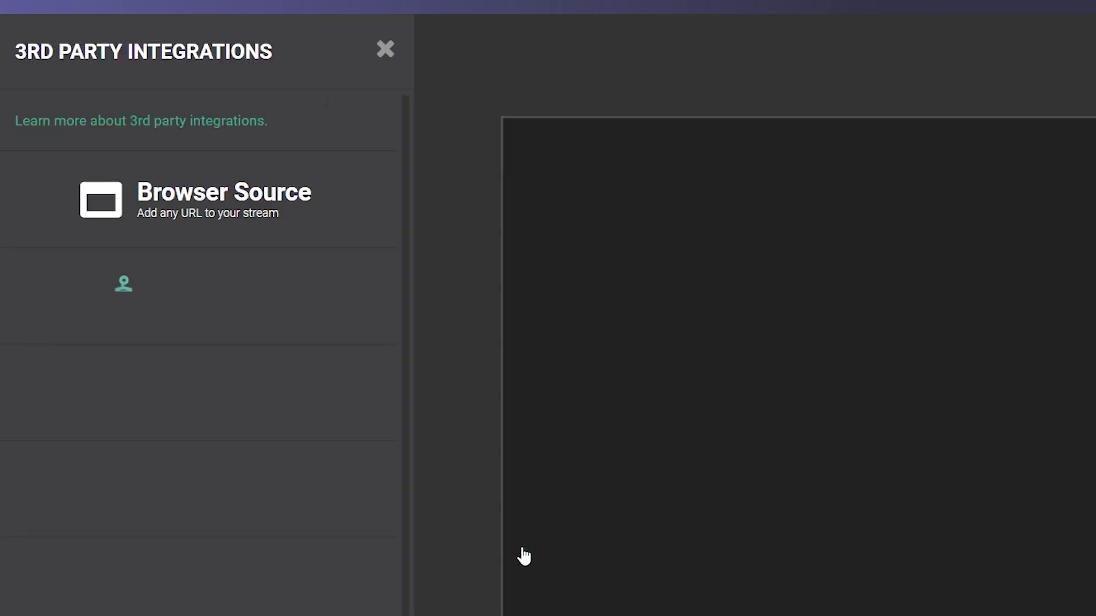
pyautogui.scroll(-5, 329, 337)
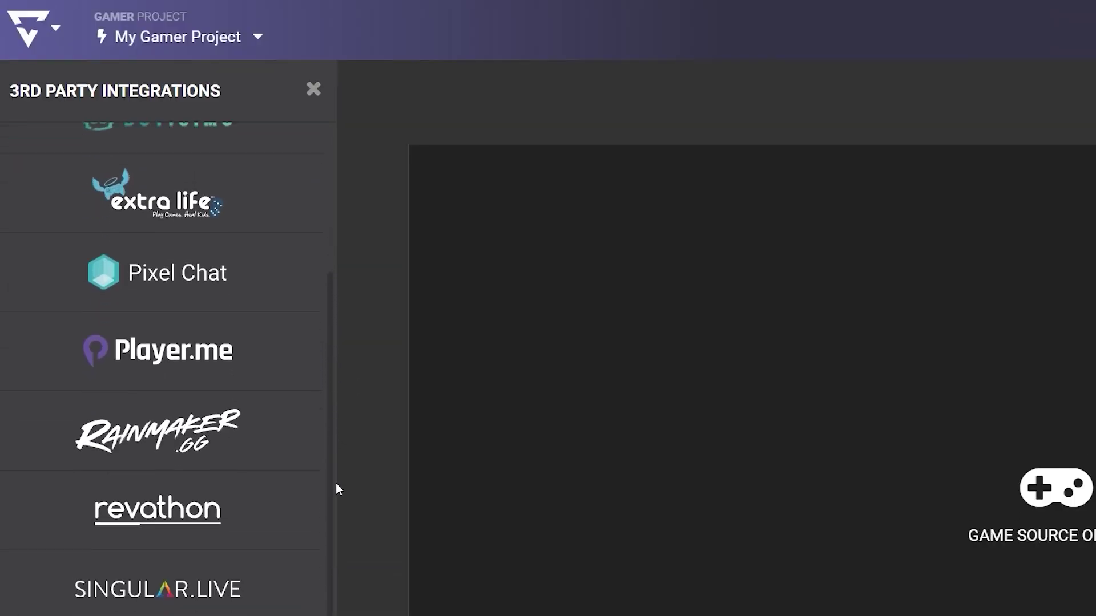